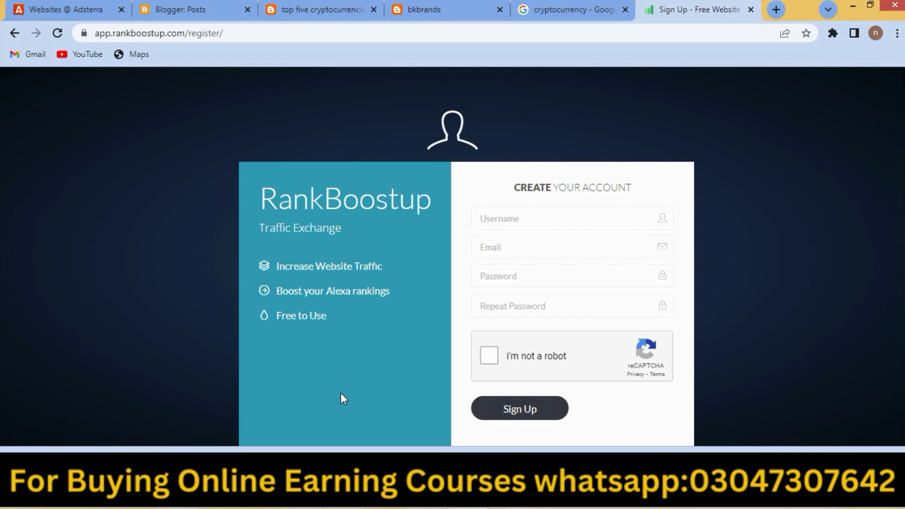
Fill in the RankBoostup registration form with username bkbrands123, the account's email and the account password in both password fields.
{"action": "left_click", "coordinate": [517, 224]}
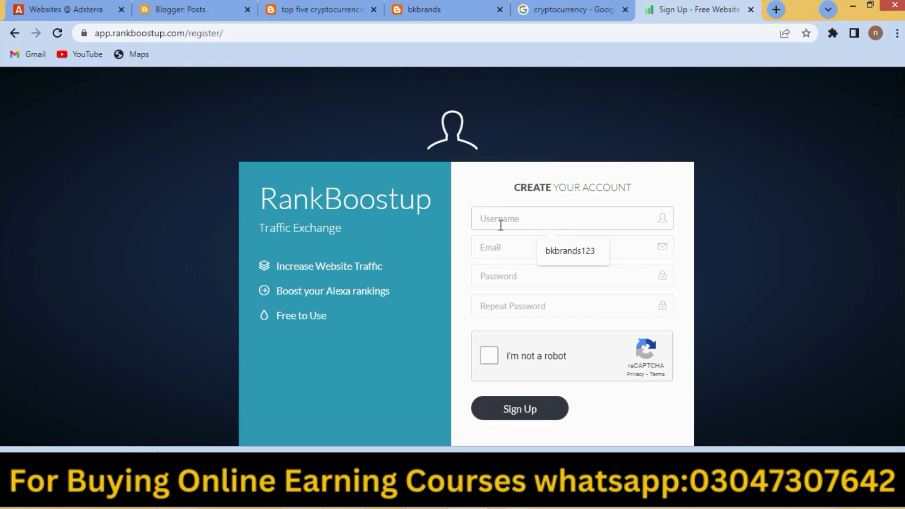
{"action": "left_click", "coordinate": [571, 258]}
{"action": "left_click", "coordinate": [526, 253]}
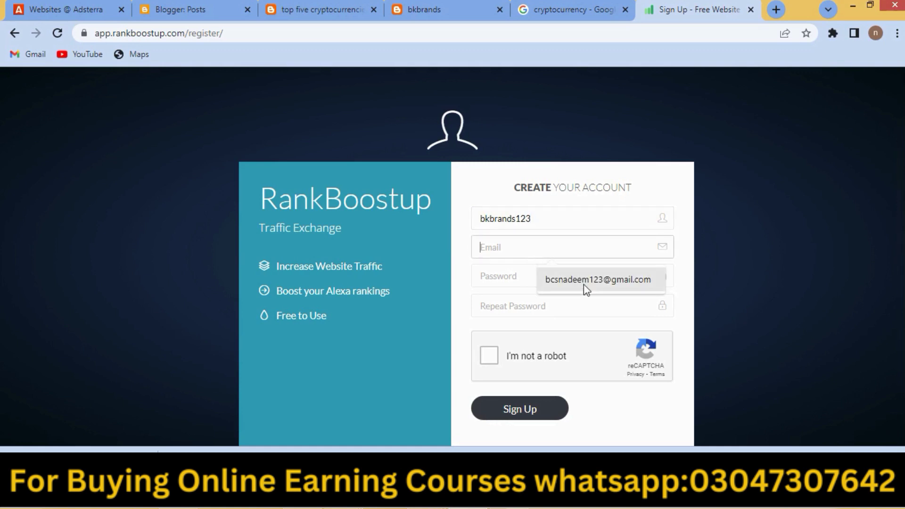
{"action": "left_click", "coordinate": [590, 286]}
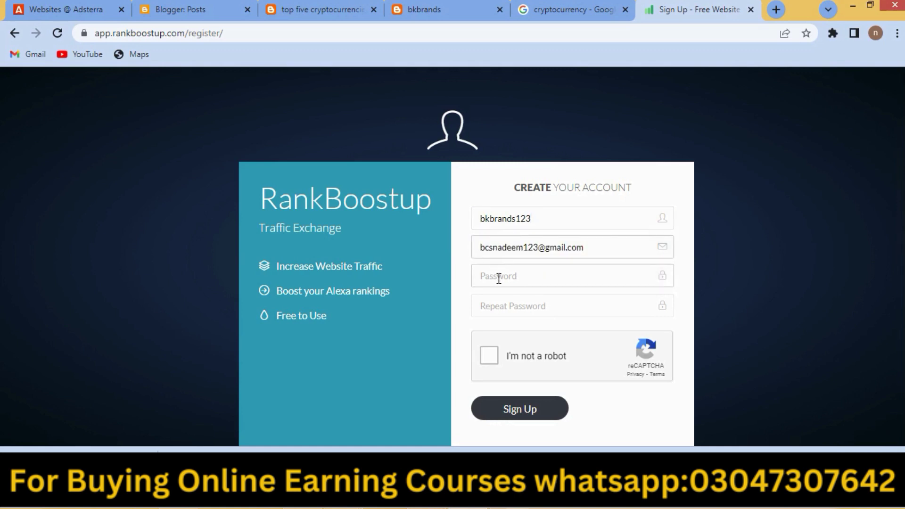
{"action": "left_click", "coordinate": [499, 279]}
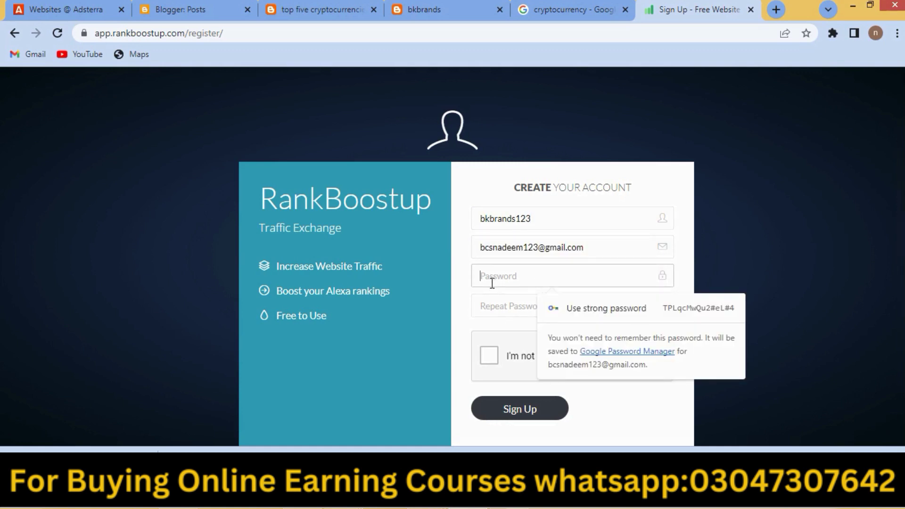
{"action": "key", "text": "Down"}
{"action": "key", "text": "Return"}
Complete the reCAPTCHA check, submit the registration and save the new login in the browser.
{"action": "left_click", "coordinate": [490, 357]}
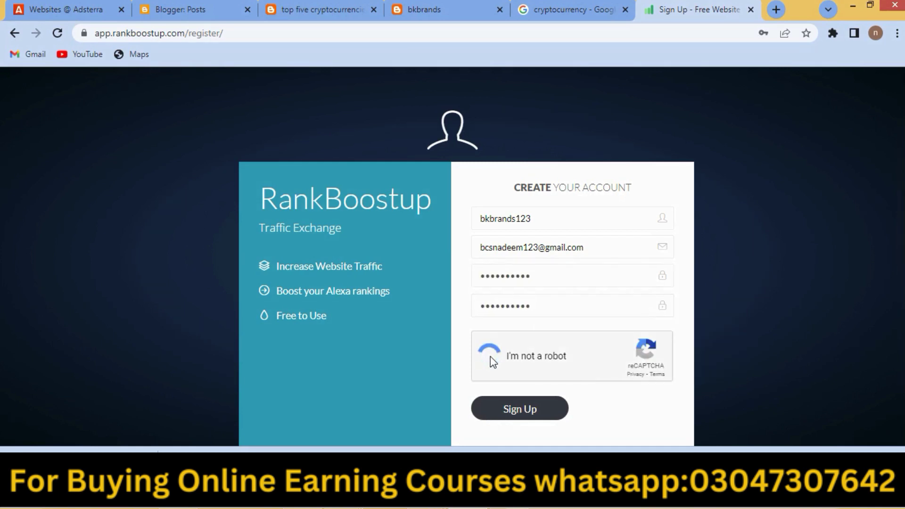
{"action": "left_click", "coordinate": [519, 411]}
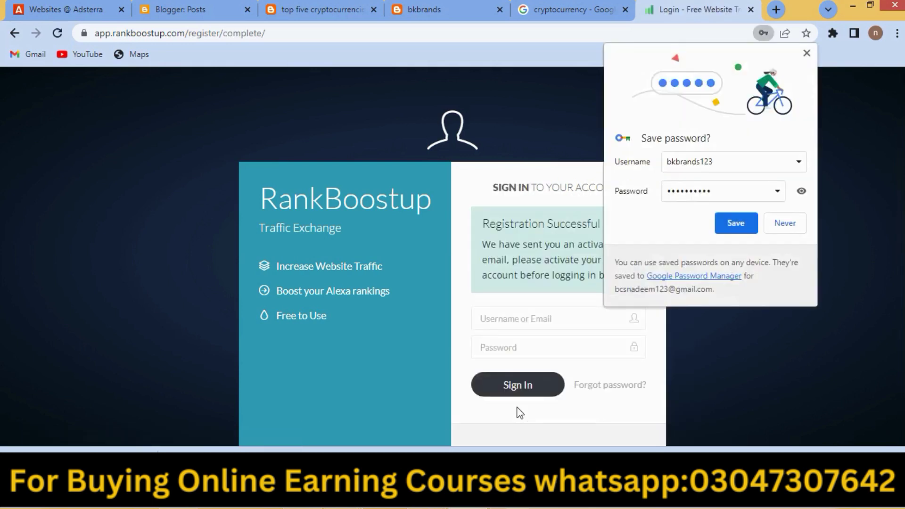
{"action": "left_click", "coordinate": [741, 225]}
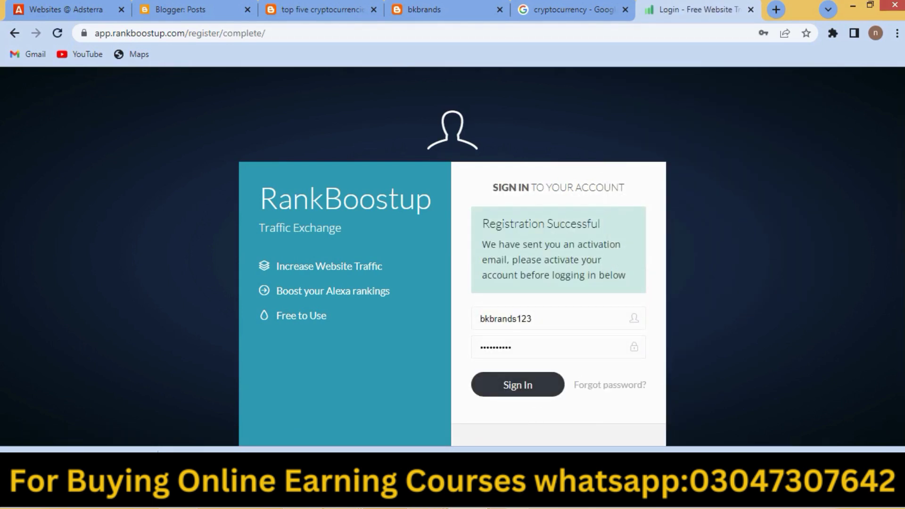
Activate the new account from RankBoostup's activation email in Gmail and sign in to RankBoostup.
{"action": "scroll", "coordinate": [452, 264], "scroll_direction": "down", "scroll_amount": 1}
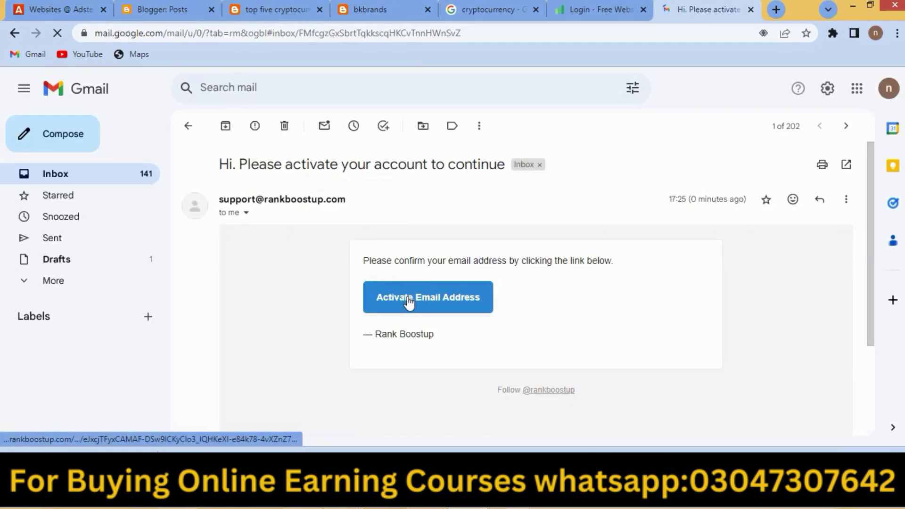
{"action": "left_click", "coordinate": [409, 298]}
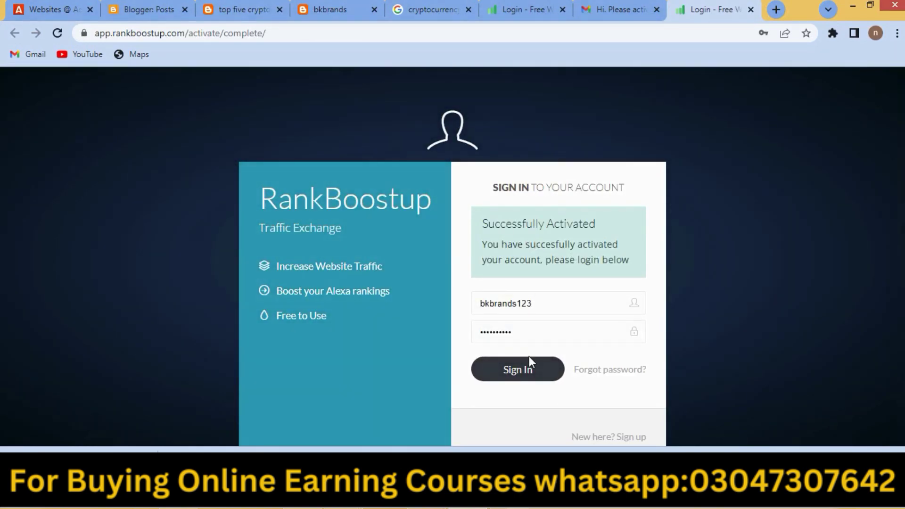
{"action": "left_click", "coordinate": [522, 371]}
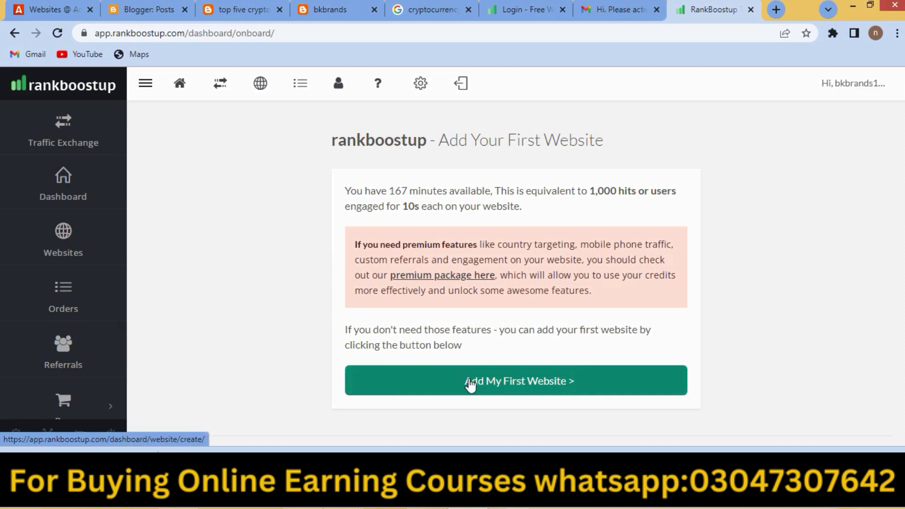
Start adding the first website, and copy the address of the blog post "top five cryptocurrencies for online earning".
{"action": "left_click", "coordinate": [489, 383]}
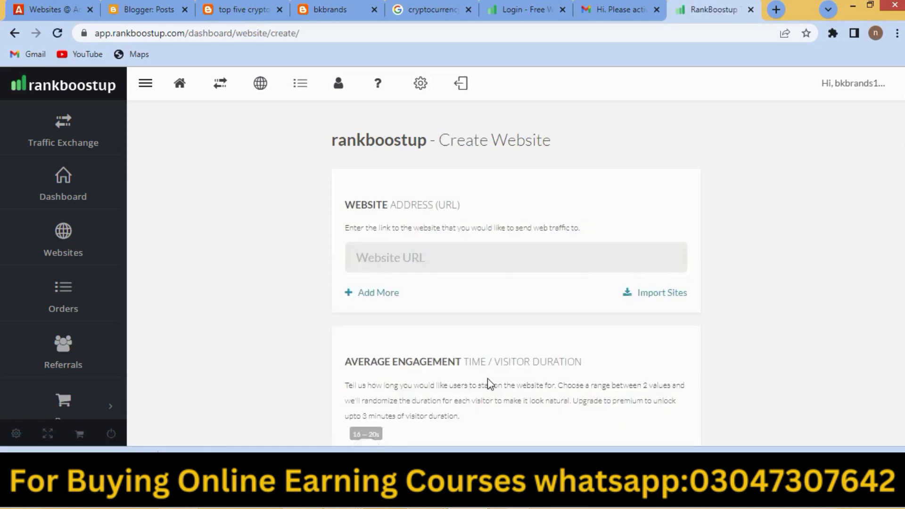
{"action": "left_click", "coordinate": [392, 264]}
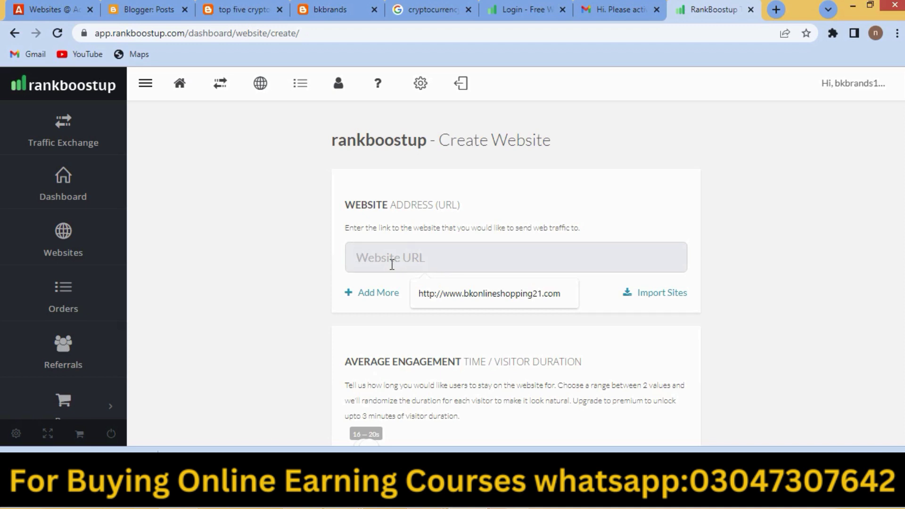
{"action": "left_click", "coordinate": [318, 7]}
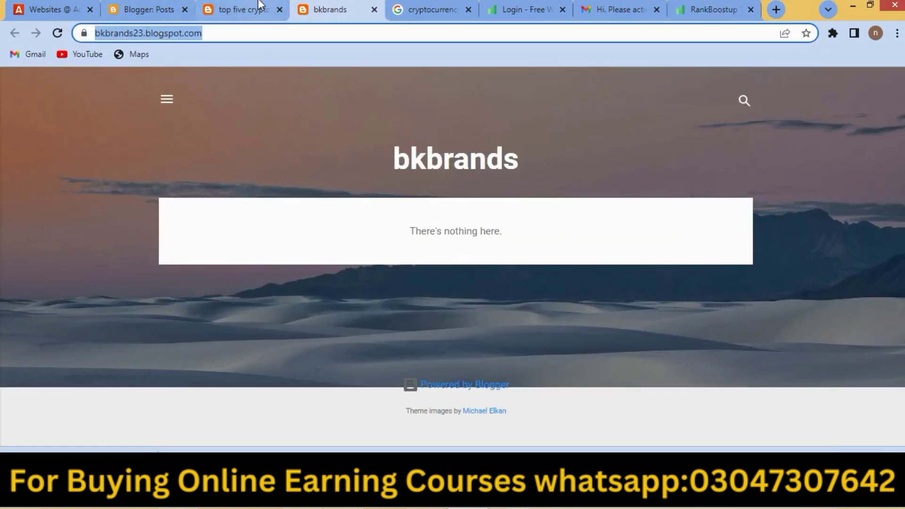
{"action": "left_click", "coordinate": [235, 7]}
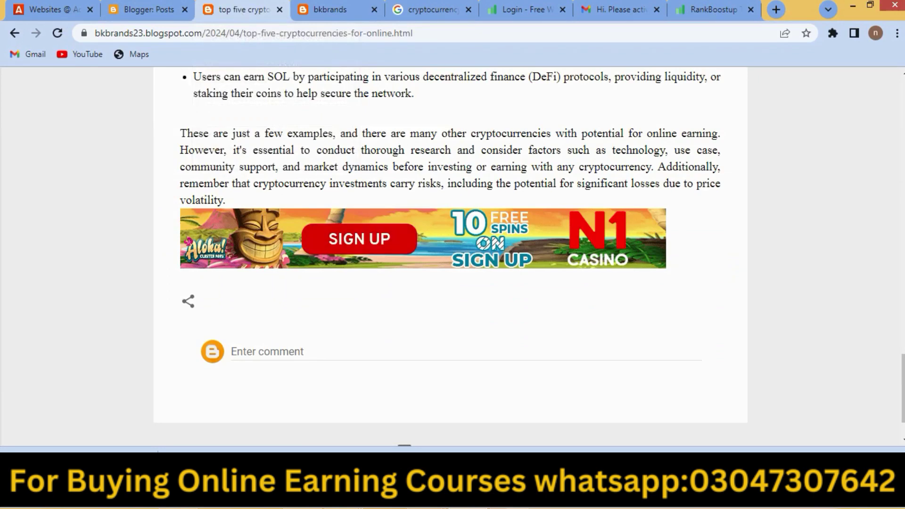
{"action": "scroll", "coordinate": [452, 255], "scroll_direction": "up", "scroll_amount": 20}
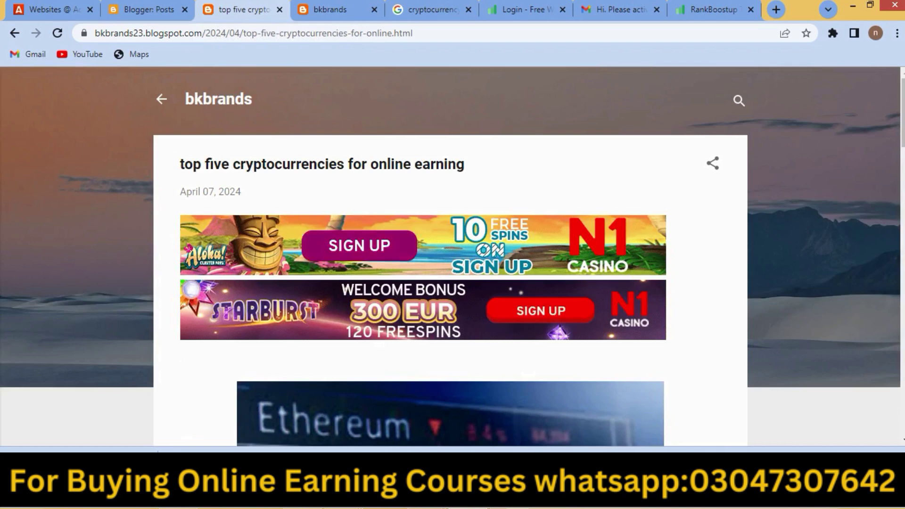
{"action": "left_click", "coordinate": [460, 33]}
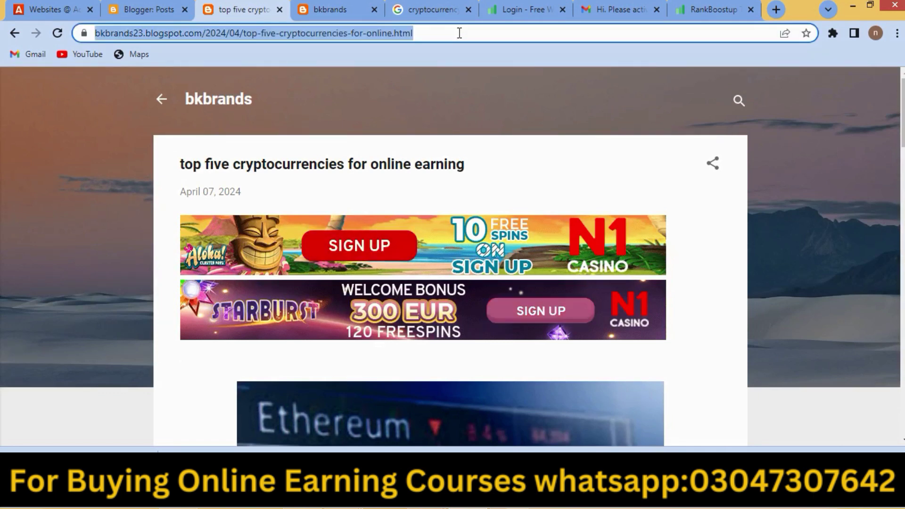
{"action": "right_click", "coordinate": [333, 34]}
{"action": "left_click", "coordinate": [368, 84]}
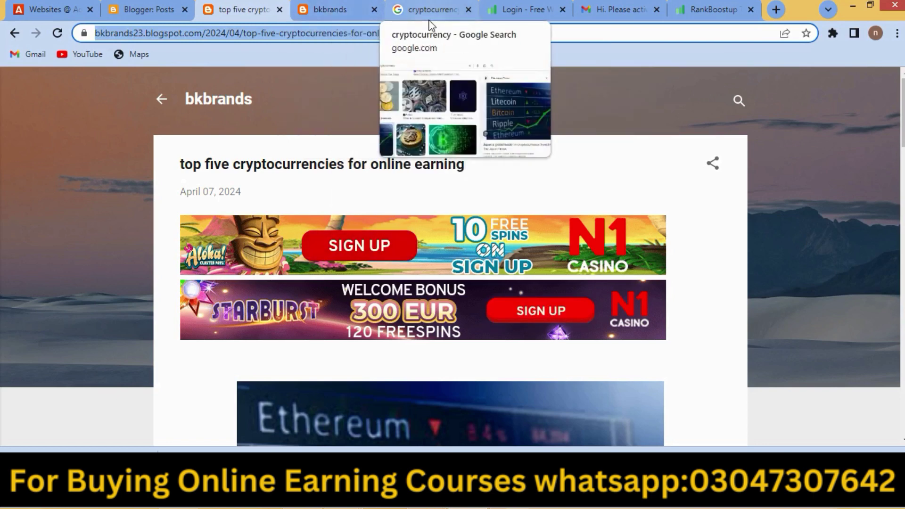
Paste the copied bkbrands23.blogspot.com post address as the website URL in RankBoostup's Create Website form.
{"action": "left_click", "coordinate": [698, 11]}
{"action": "left_click", "coordinate": [358, 257]}
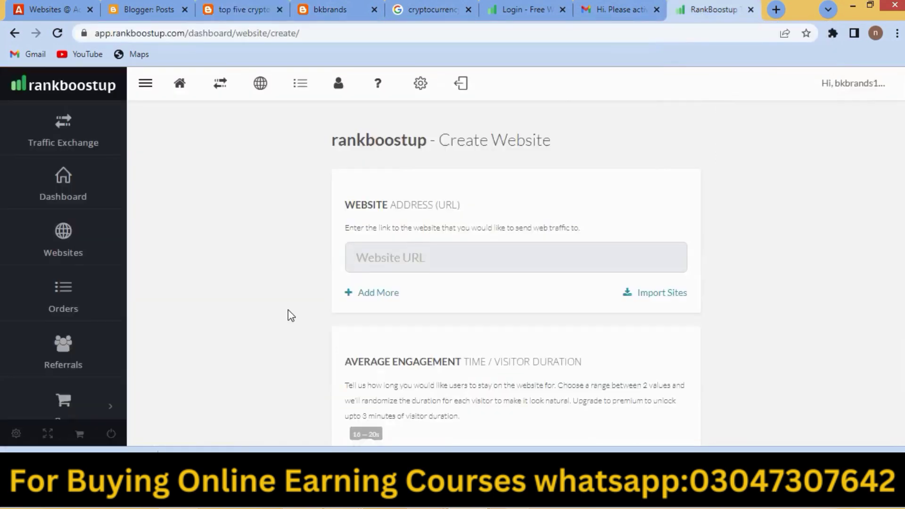
{"action": "left_click", "coordinate": [367, 258]}
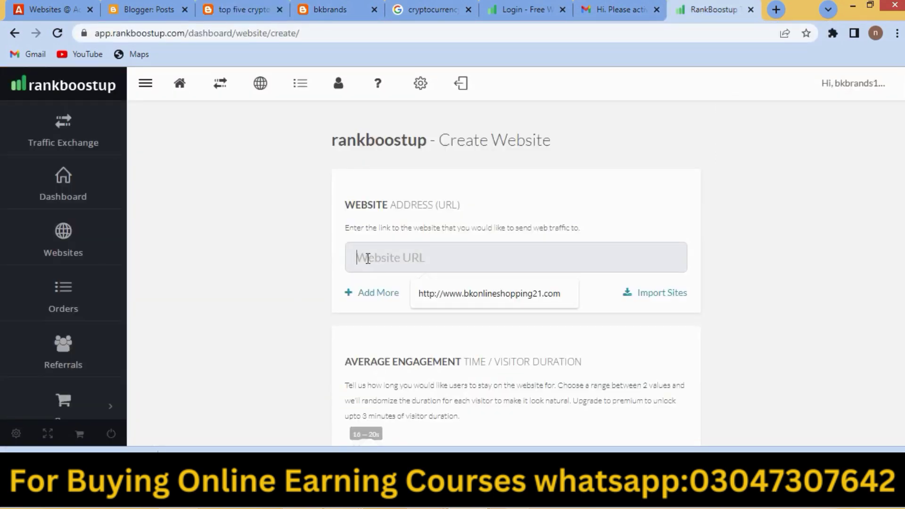
{"action": "right_click", "coordinate": [367, 258]}
{"action": "left_click", "coordinate": [398, 339]}
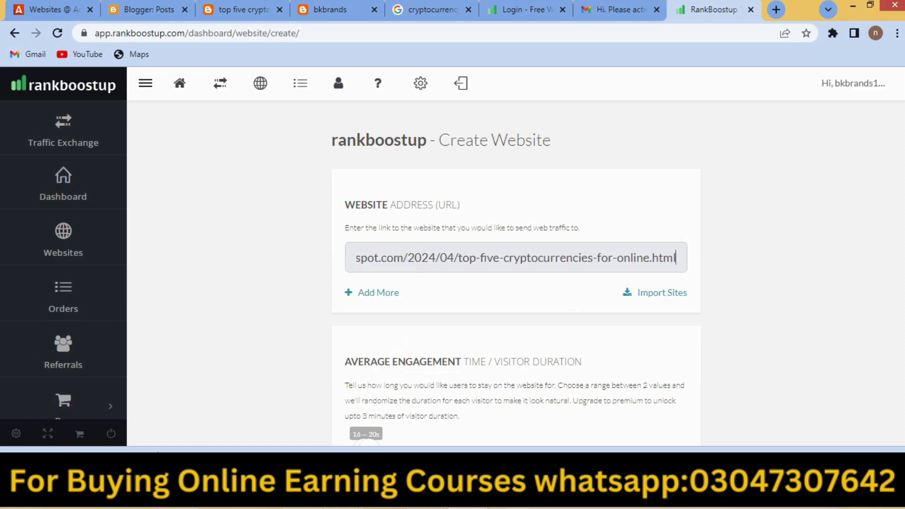
Submit the new website, leaving the visitor duration, traffic, geo-targeting, bounce rate and daily hit settings at their defaults.
{"action": "scroll", "coordinate": [900, 208], "scroll_direction": "down", "scroll_amount": 6}
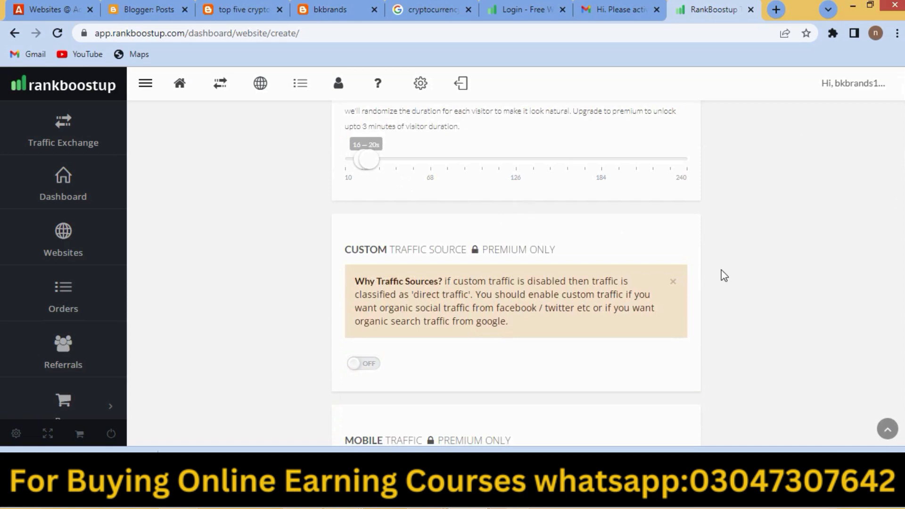
{"action": "scroll", "coordinate": [902, 264], "scroll_direction": "down", "scroll_amount": 6}
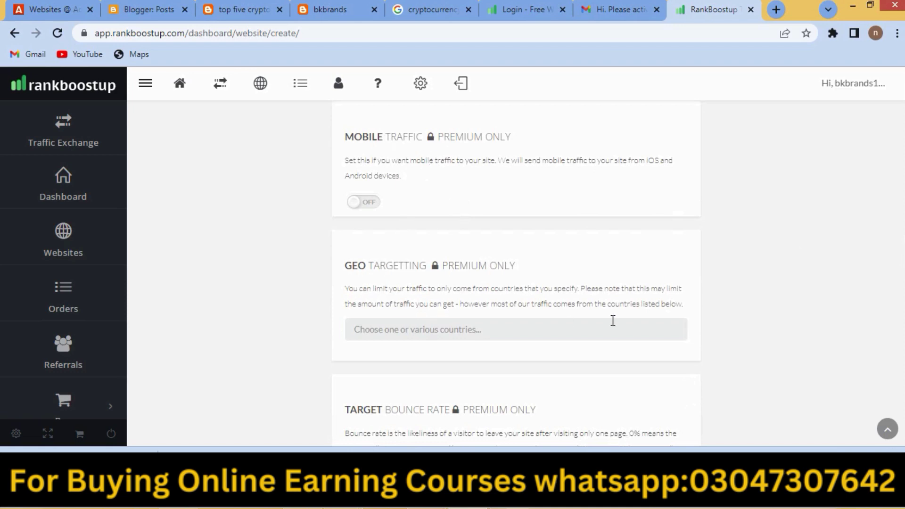
{"action": "scroll", "coordinate": [900, 418], "scroll_direction": "down", "scroll_amount": 8}
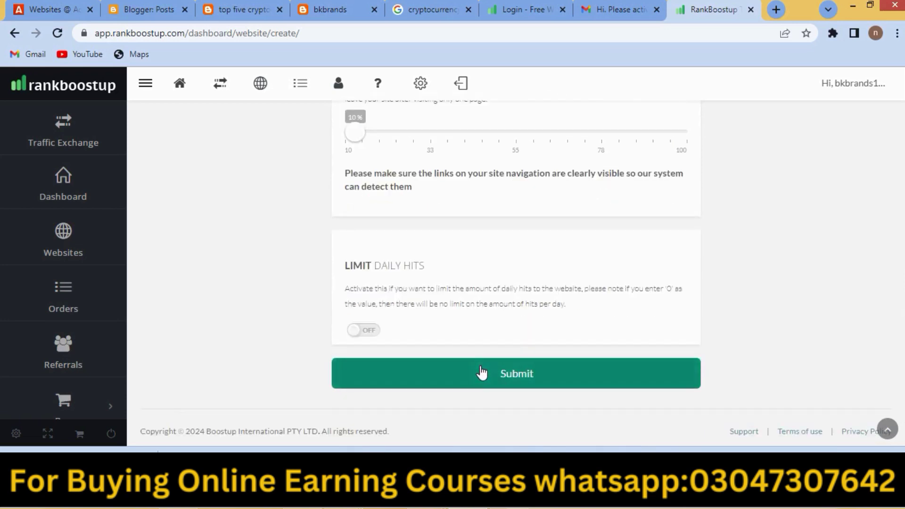
{"action": "left_click", "coordinate": [484, 375]}
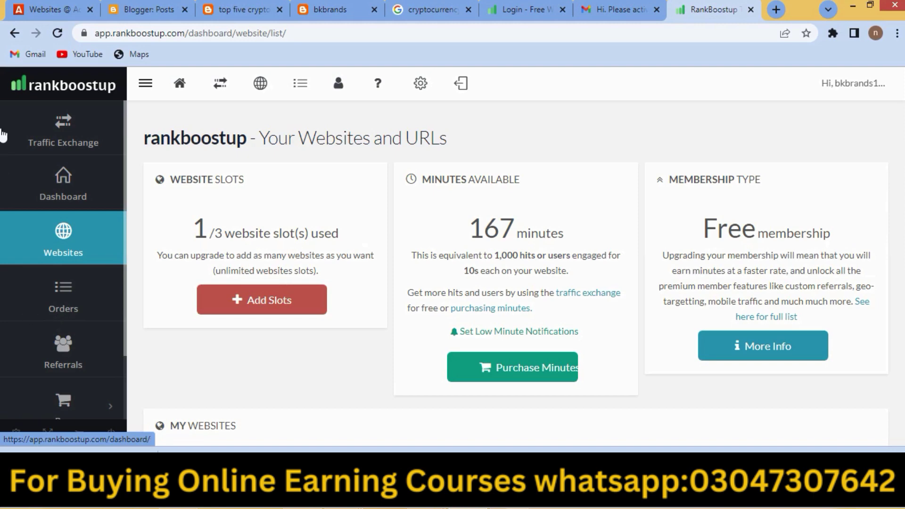
Go back to the blog's home page and reload it, and refresh the Blogger posts list to check the post's views.
{"action": "left_click", "coordinate": [239, 9]}
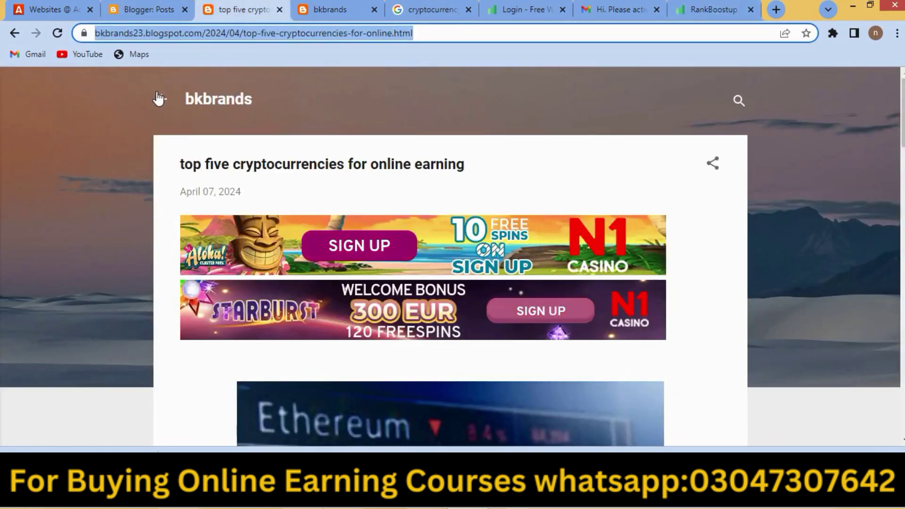
{"action": "left_click", "coordinate": [16, 35]}
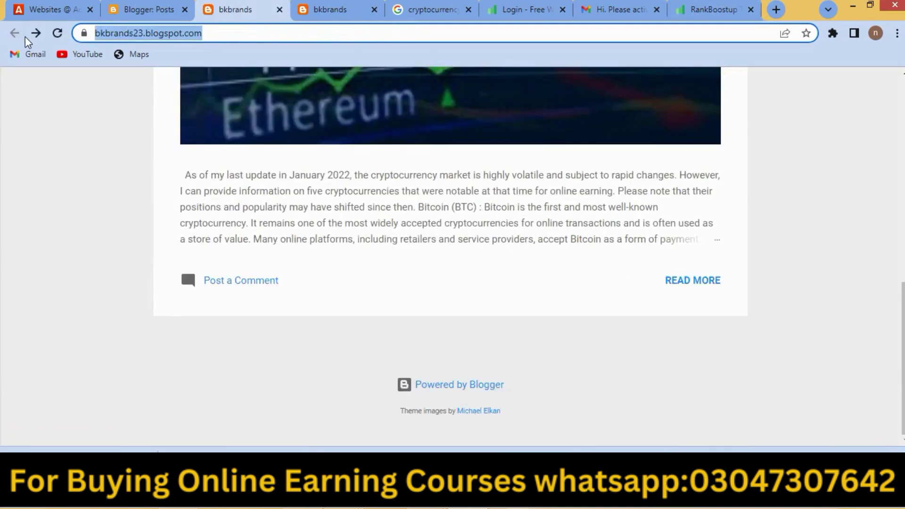
{"action": "left_click", "coordinate": [59, 34]}
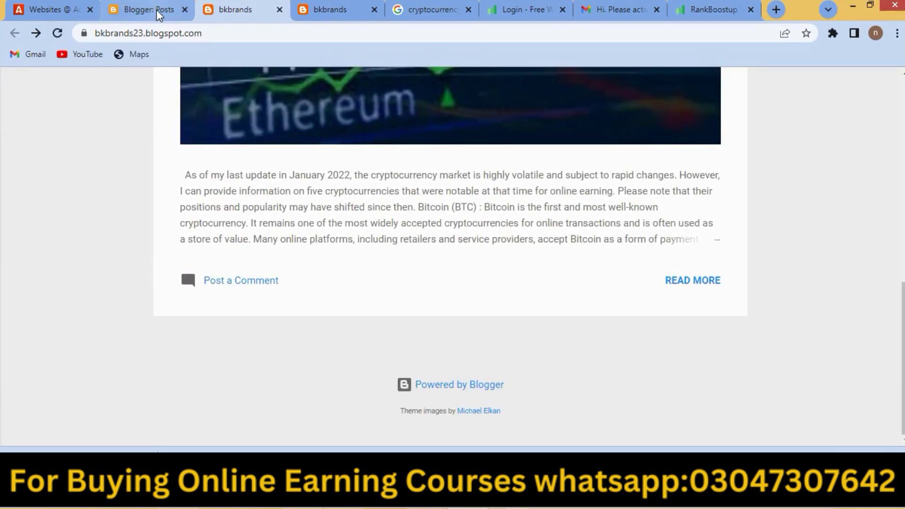
{"action": "left_click", "coordinate": [157, 11]}
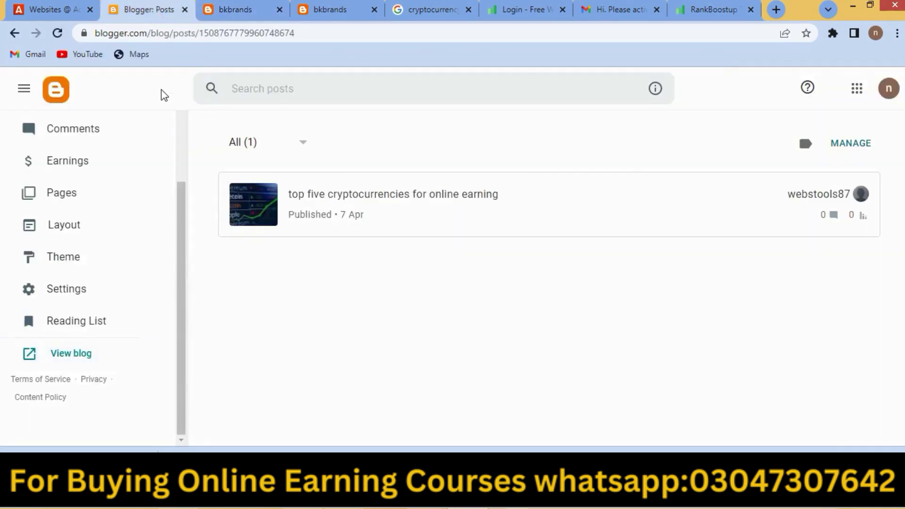
{"action": "left_click", "coordinate": [57, 35]}
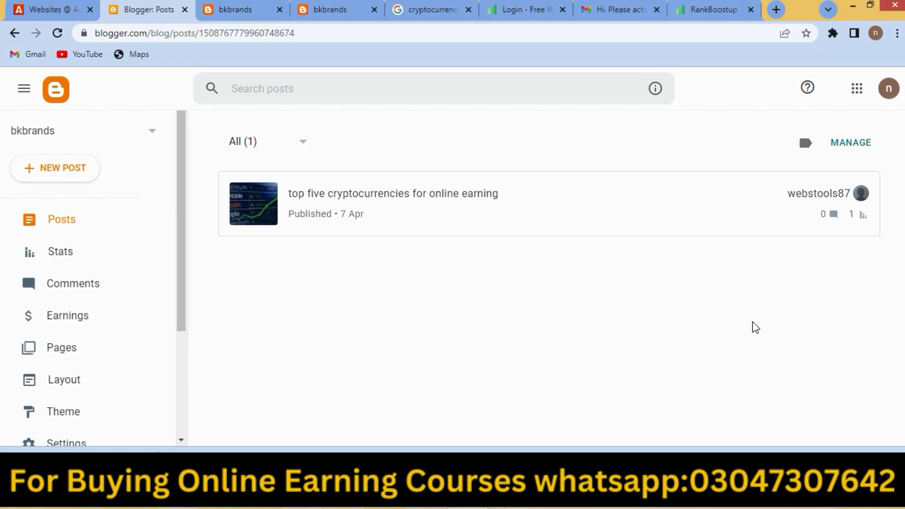
Switch to the Adsterra publisher account's Websites page.
{"action": "left_click", "coordinate": [28, 7]}
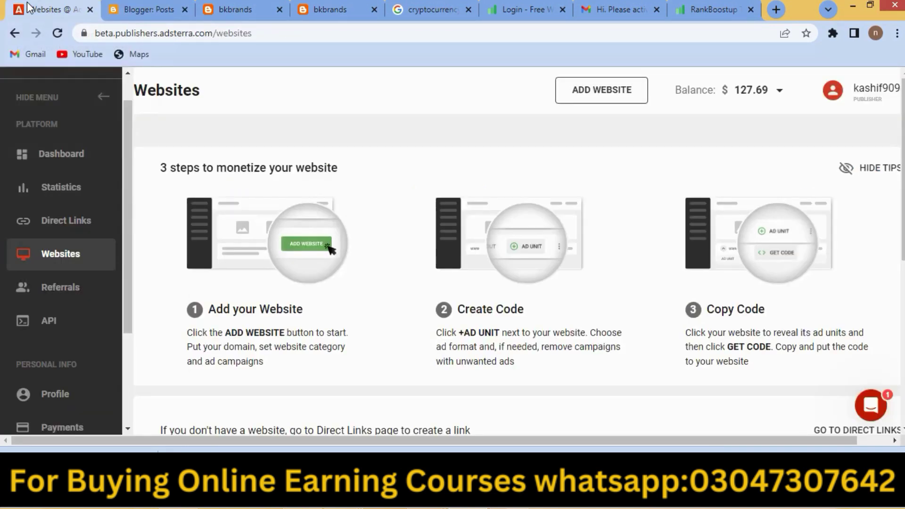